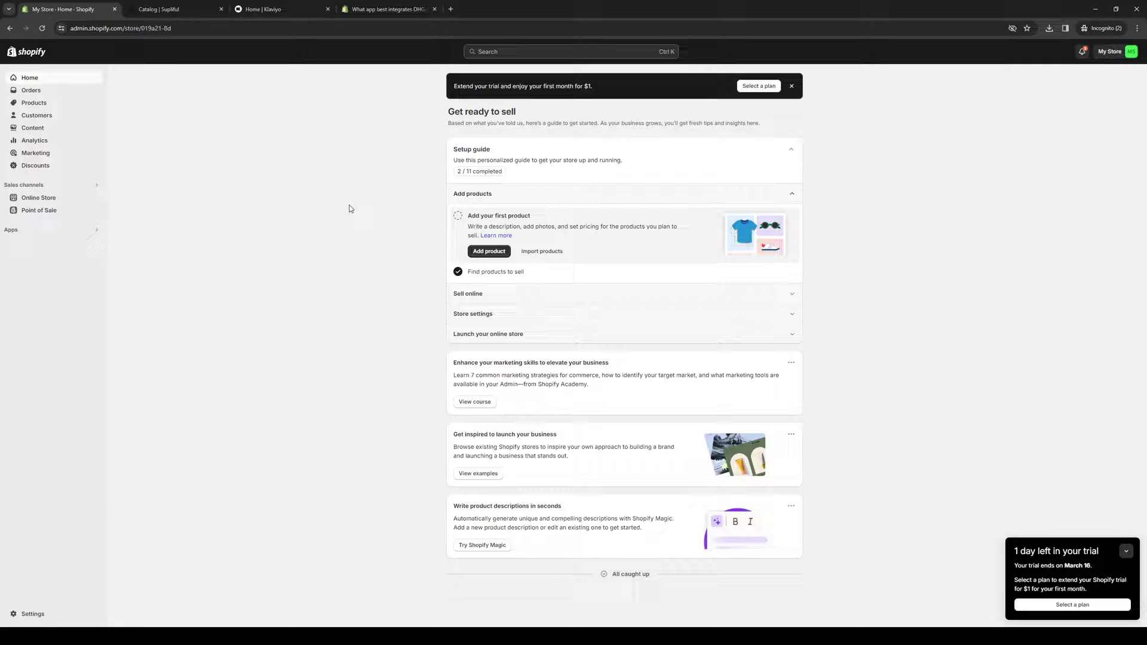
Try the admin search with 'apps' and then 'dhgate', then clear it.
left_click(507, 54)
type("apps")
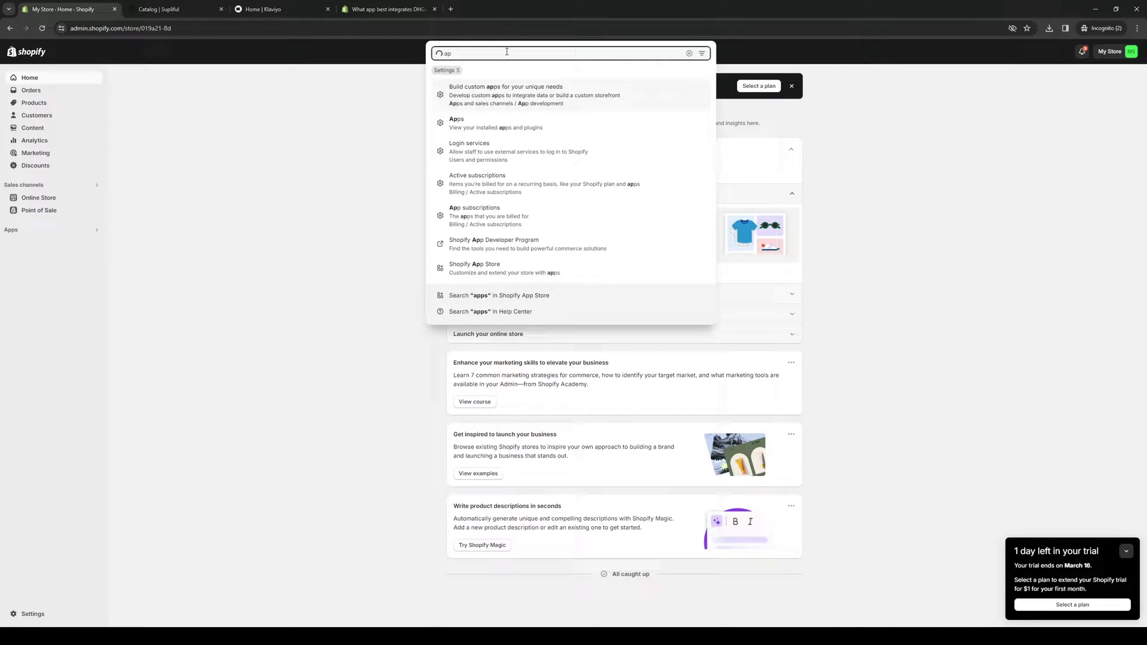
key("BackSpace")
key("BackSpace")
type("dhgat")
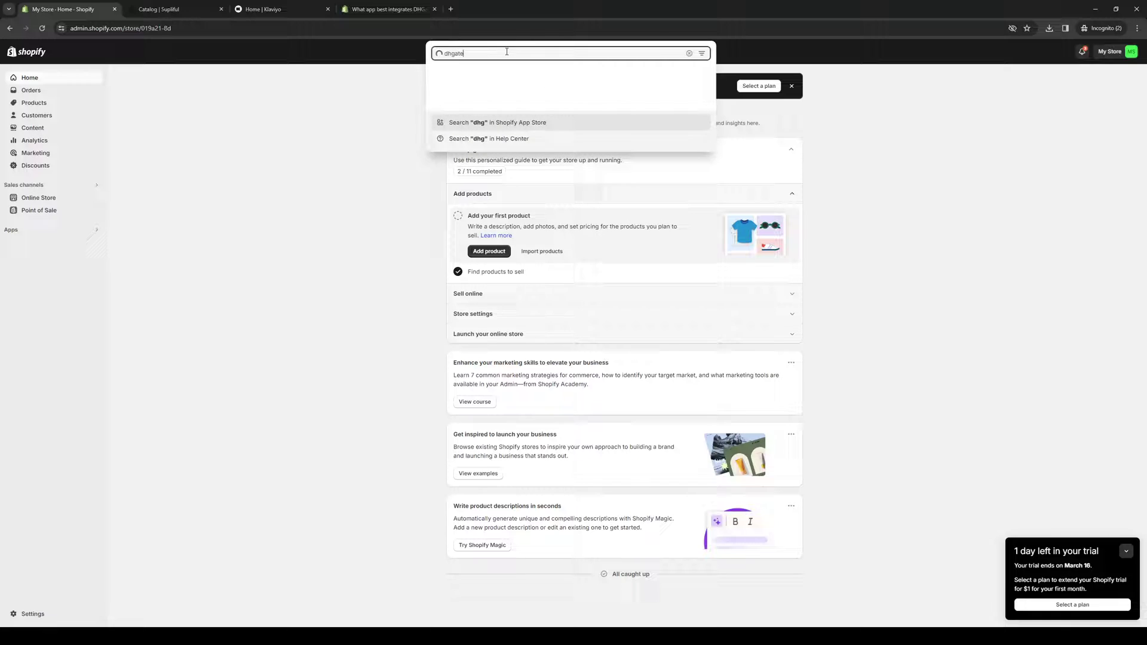
type("e")
double_click(491, 56)
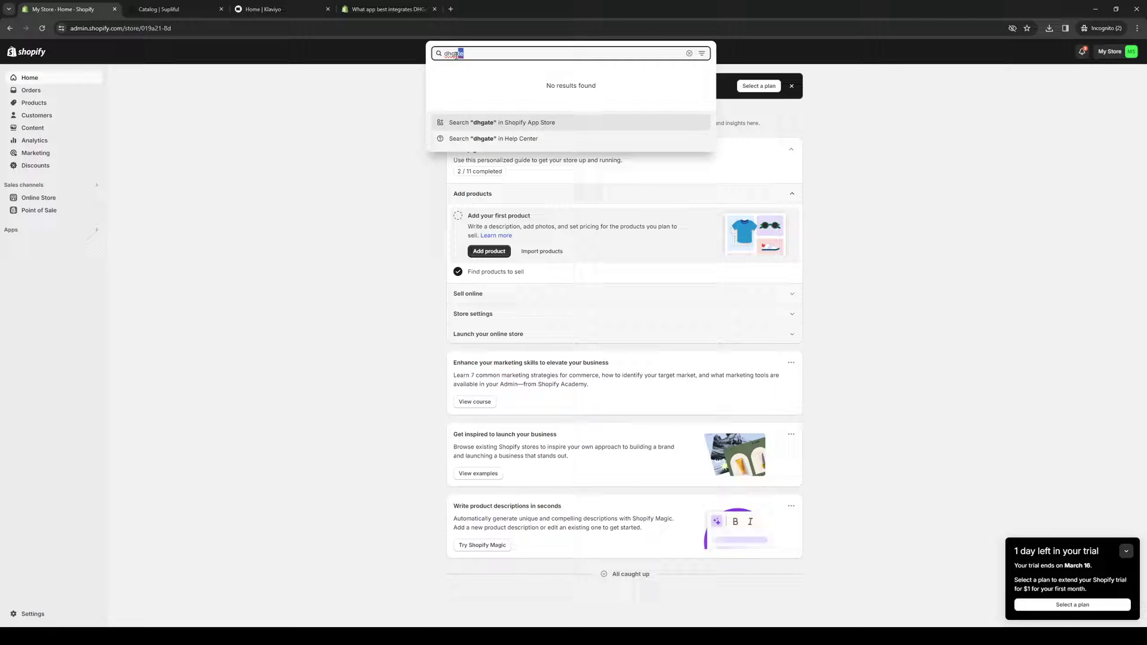
key("BackSpace")
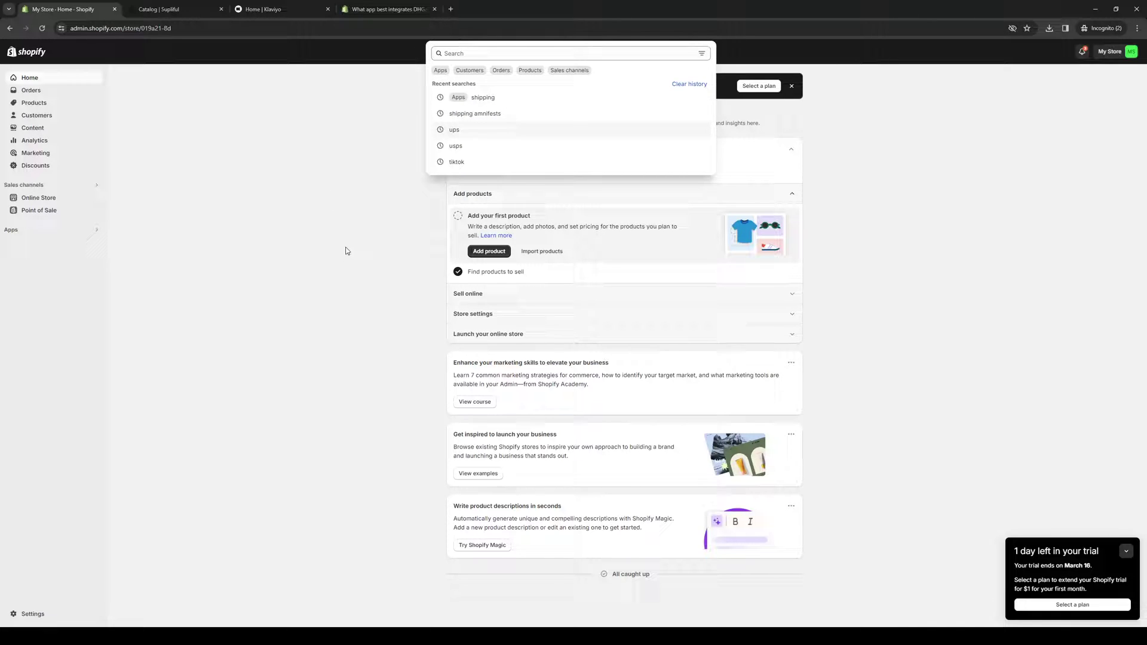
left_click(318, 152)
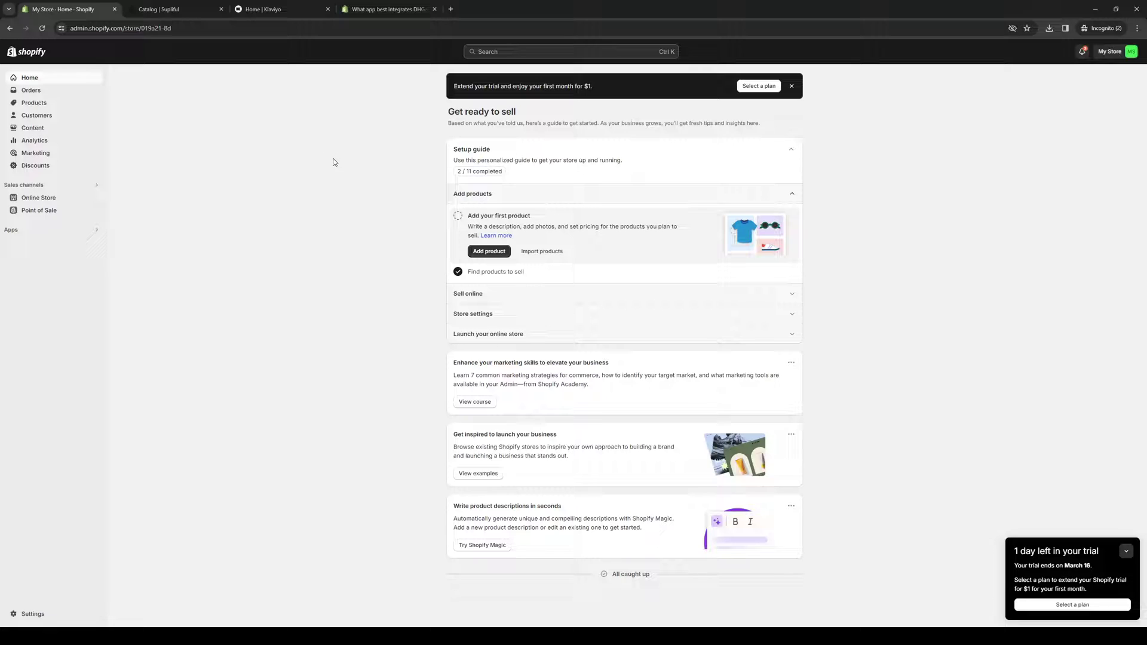
Go from the installed Apps list to the Apps and sales channels settings.
left_click(512, 54)
left_click(235, 177)
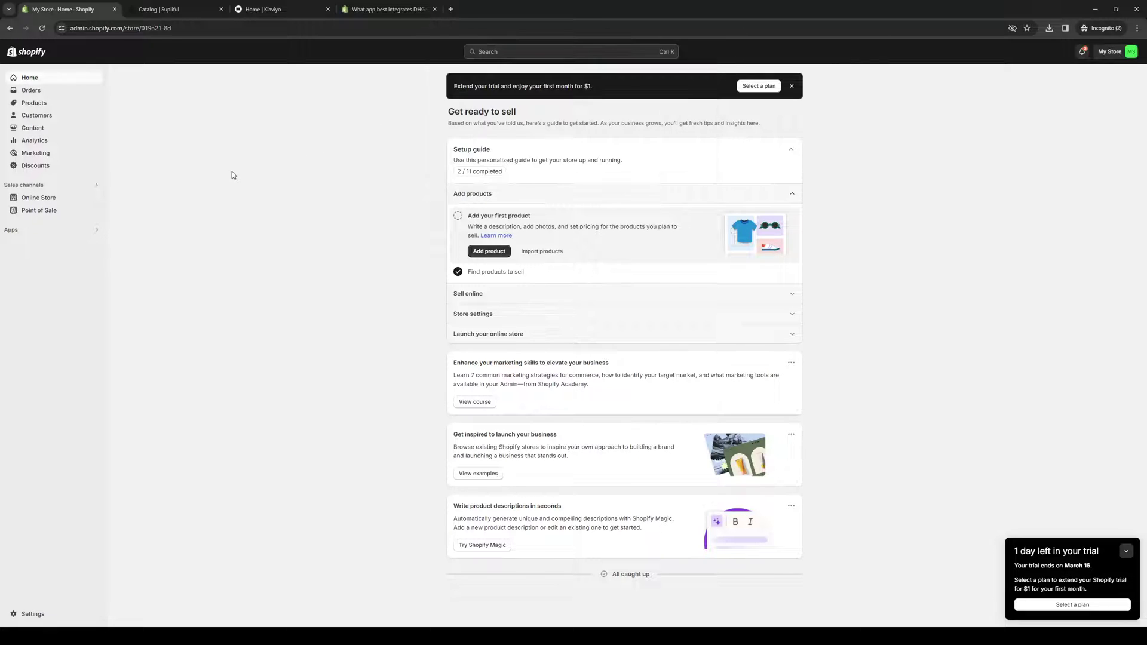
left_click(19, 237)
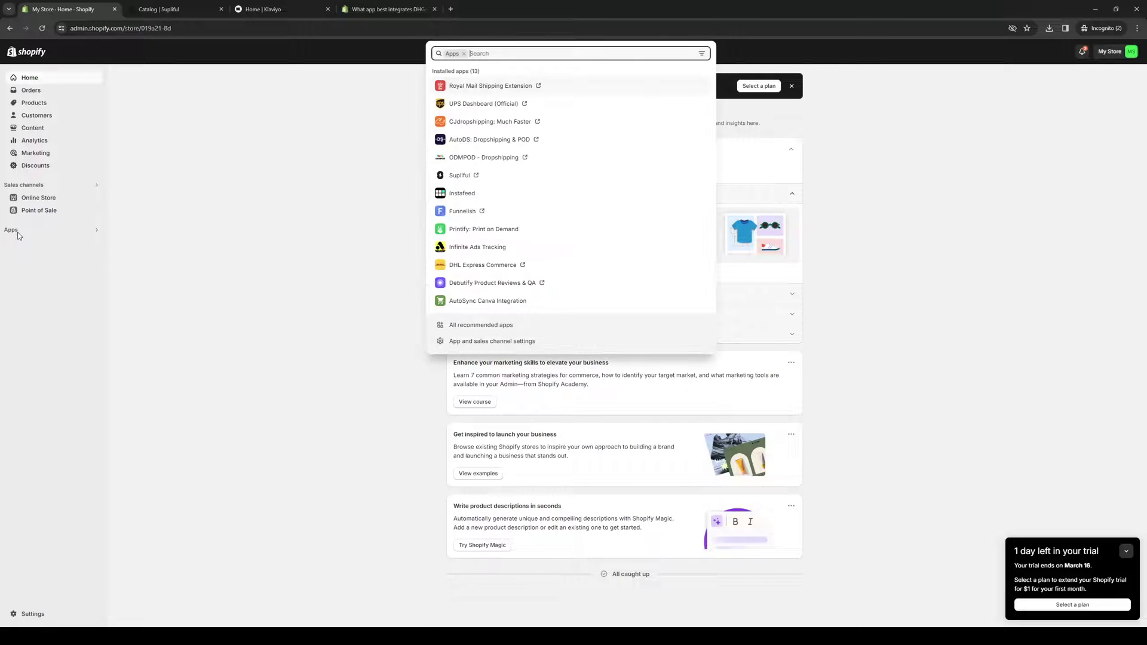
left_click(498, 342)
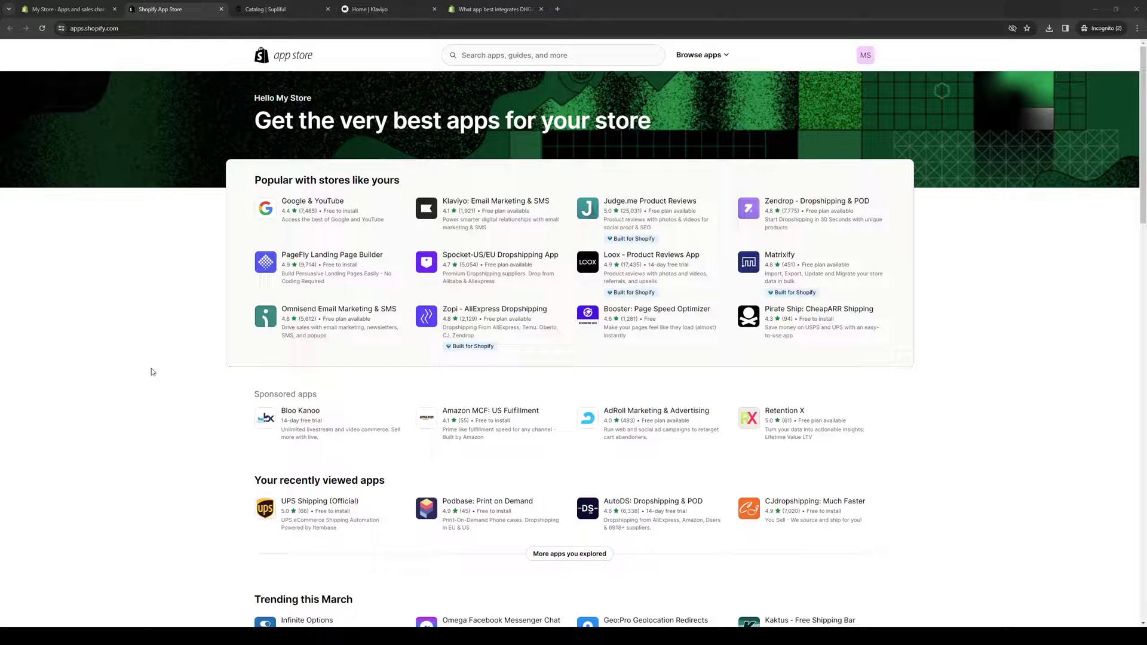
left_click(158, 328)
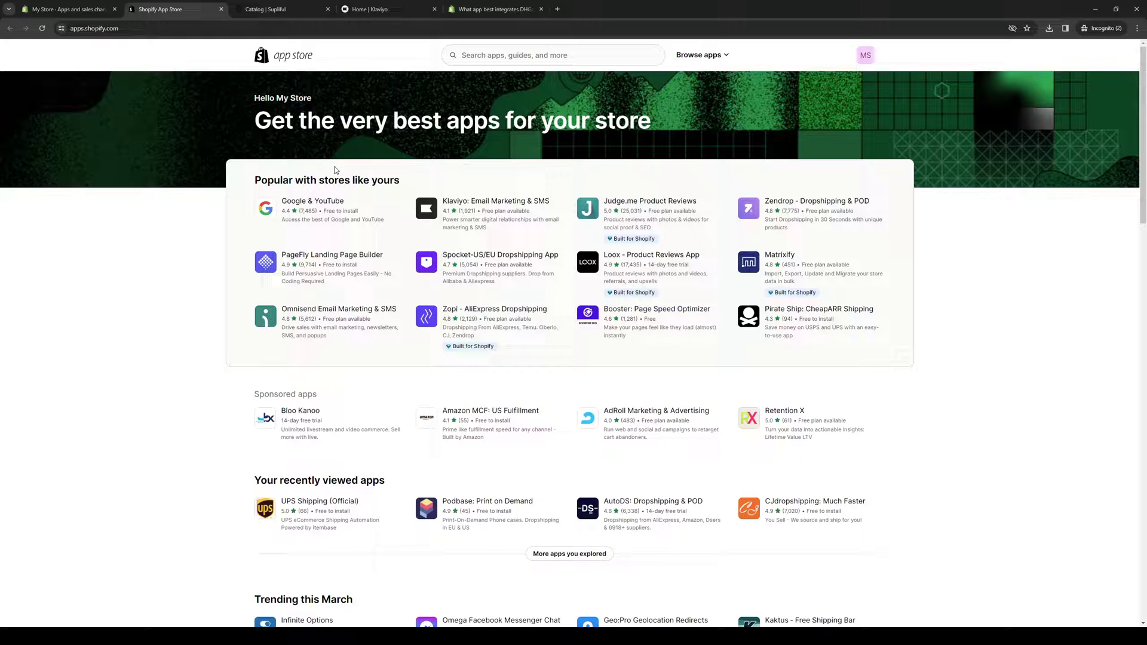
Switch to the 'What app best integrates DHGate' community thread and scroll to the staff reply.
left_click(515, 8)
scroll(733, 415, "down", 1)
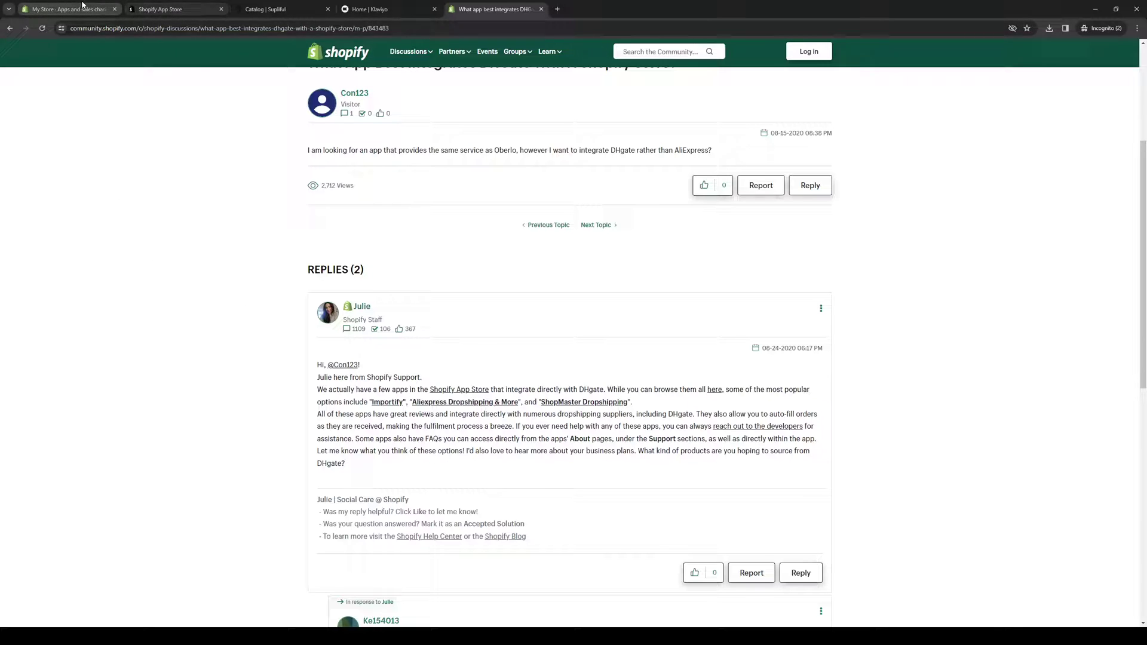
Search the App Store for 'autods' and open the AutoDS: Dropshipping & POD page.
left_click(197, 10)
left_click(495, 54)
type("aut")
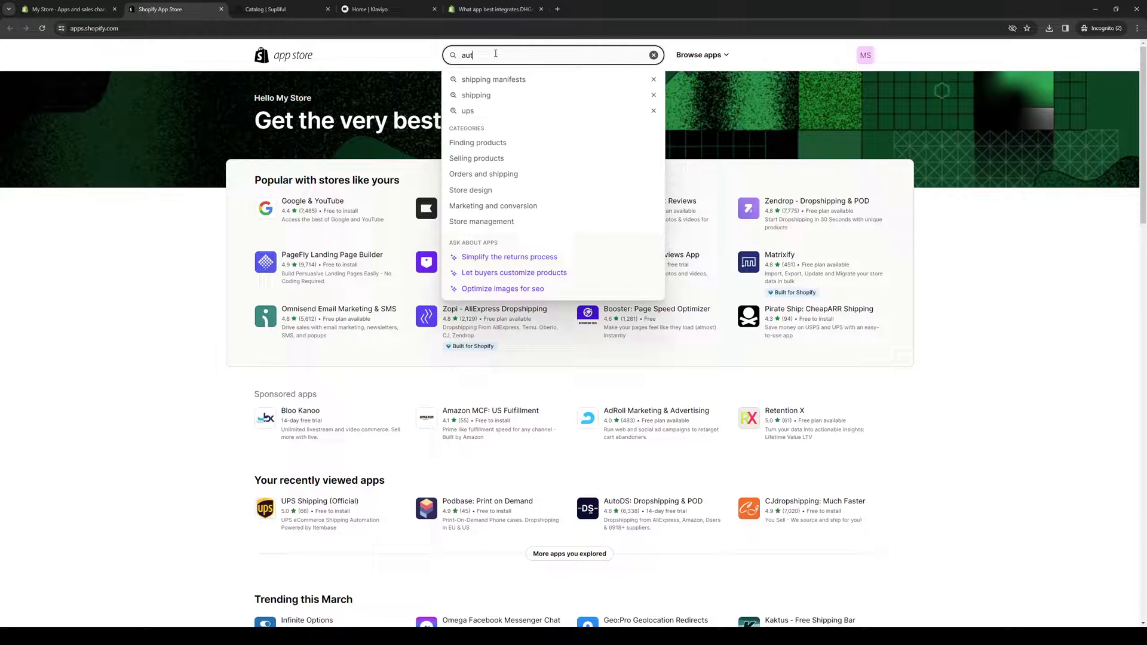
type("ods")
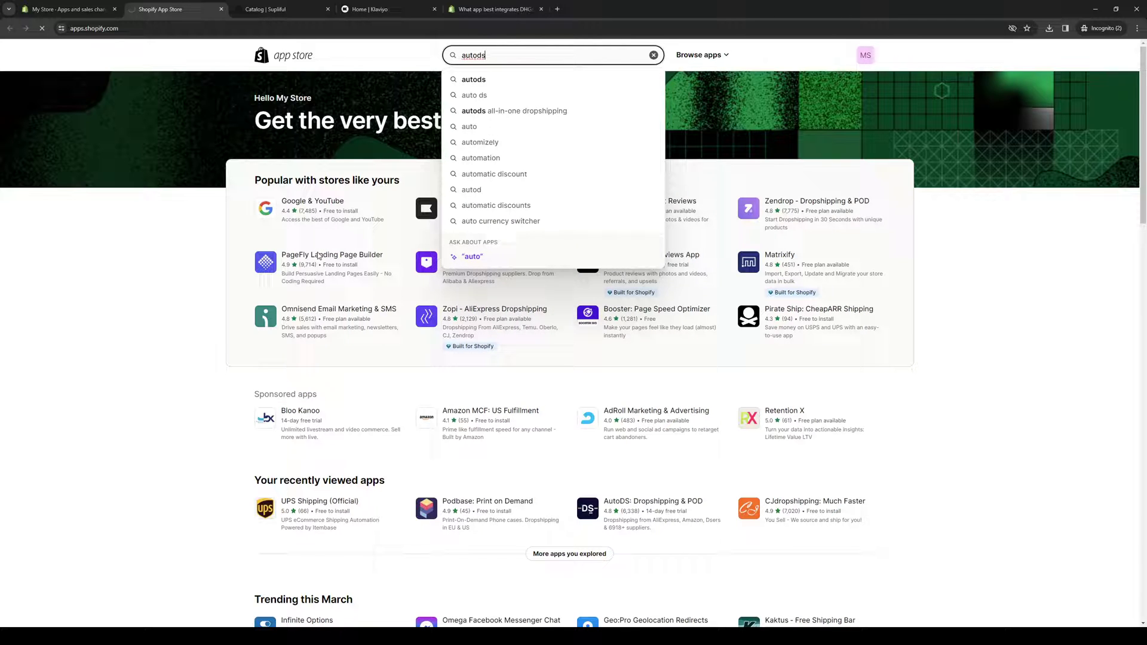
key("Return")
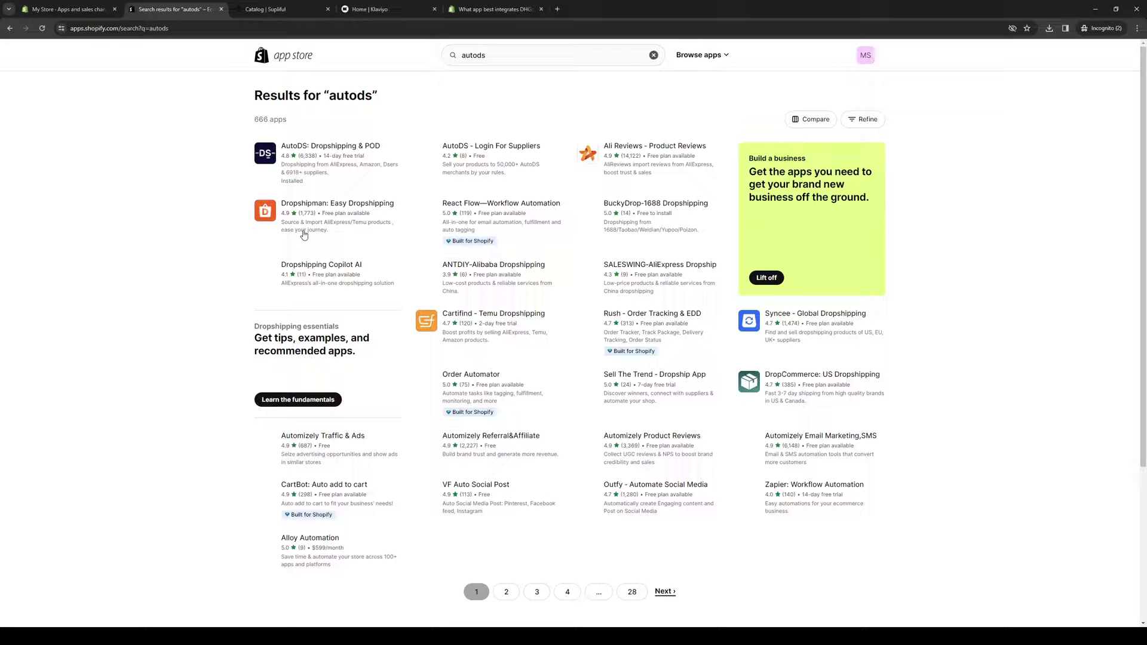
left_click(333, 148)
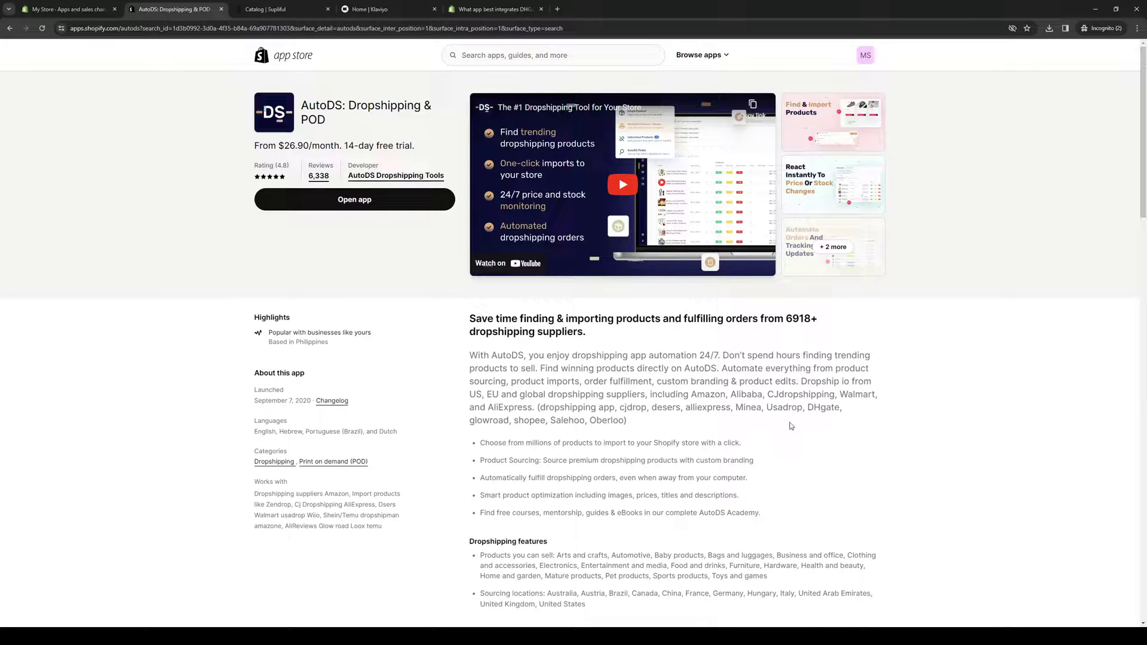
Check DHgate among AutoDS's supported suppliers, glance at the community thread, then return.
left_click_drag(809, 411, 841, 416)
scroll(303, 350, "down", 5)
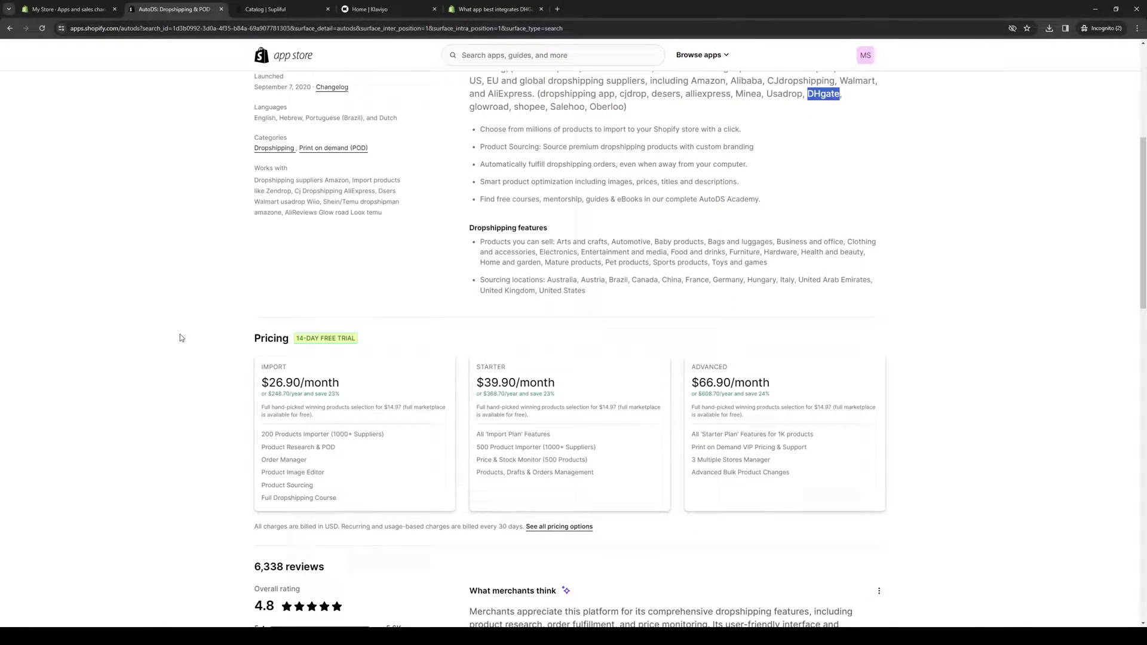
left_click(167, 330)
scroll(209, 347, "up", 5)
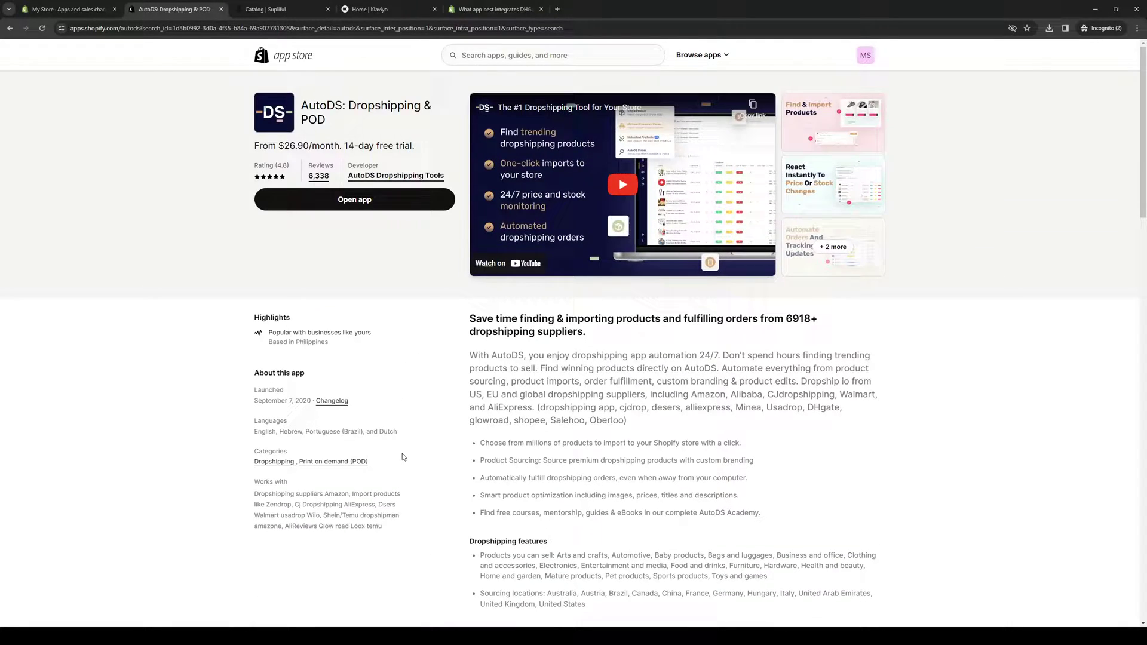
scroll(377, 461, "down", 4)
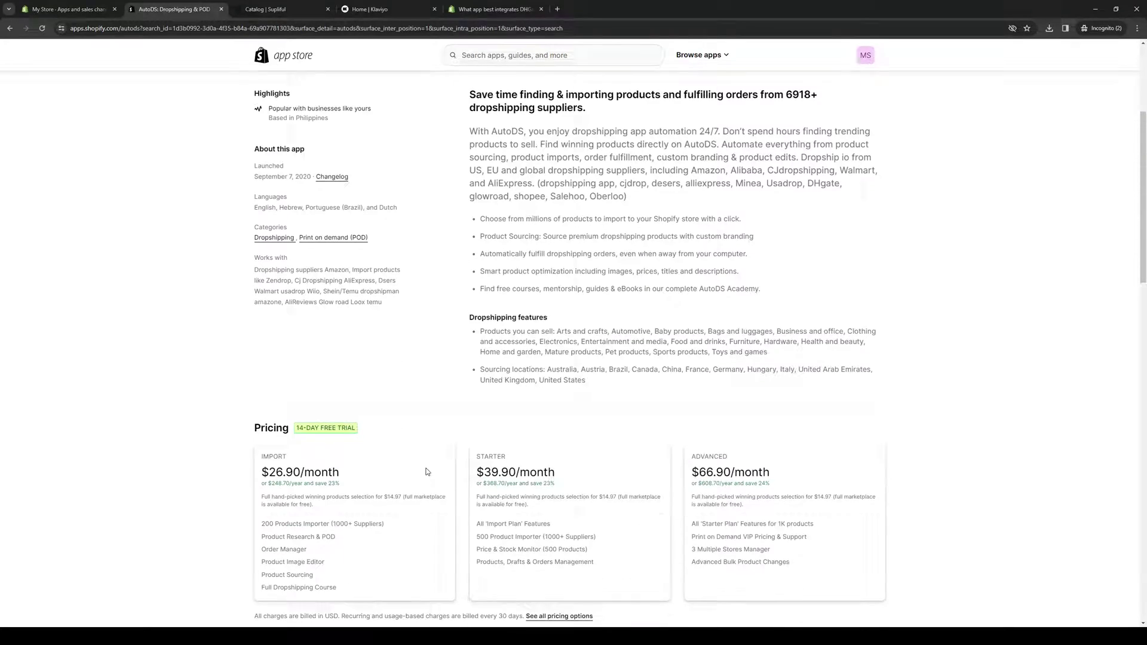
scroll(428, 328, "up", 4)
left_click(495, 5)
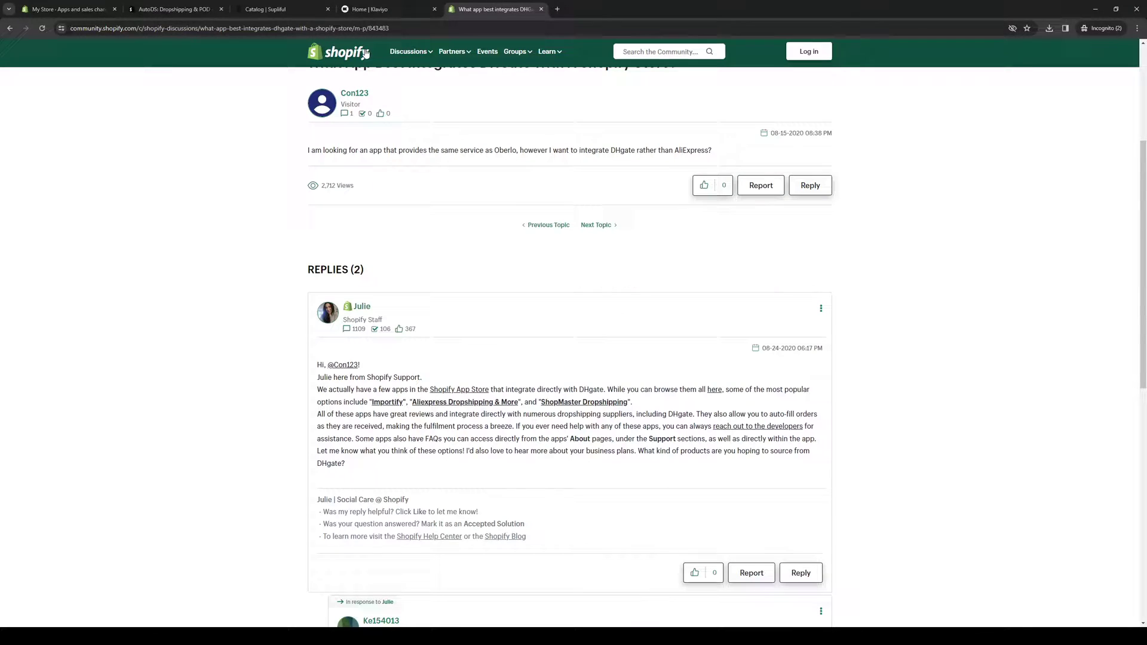
key("ctrl+Tab")
key("ctrl+Tab")
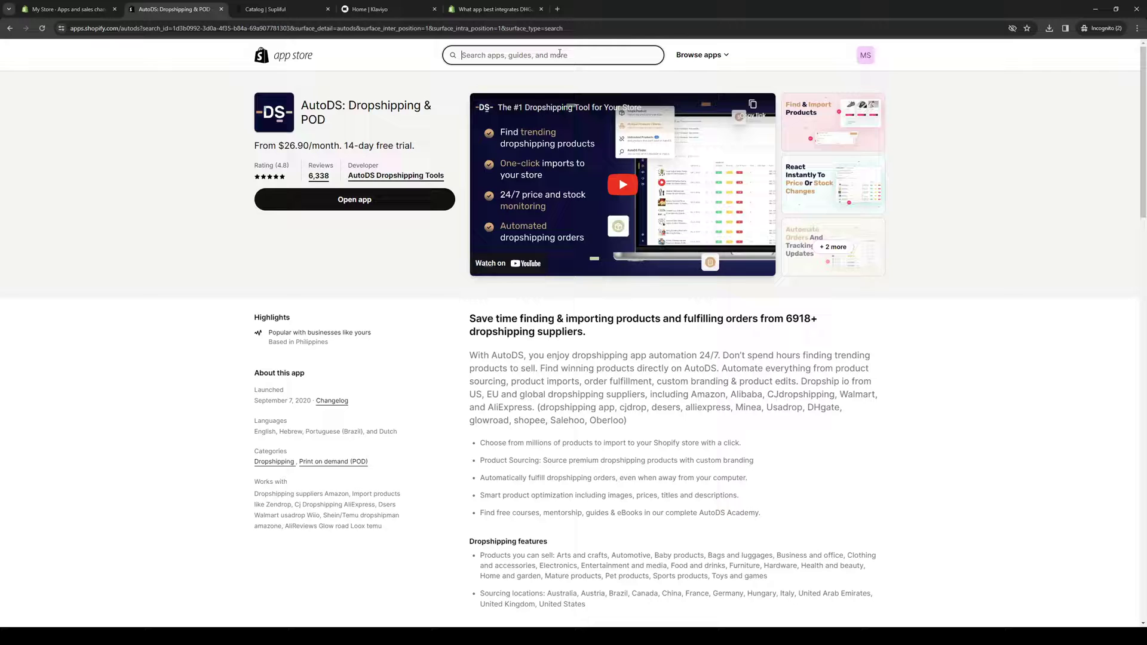
Search 'importify' and open the Importify - Easy Dropshipping page to review its plans.
left_click(560, 54)
type("impor")
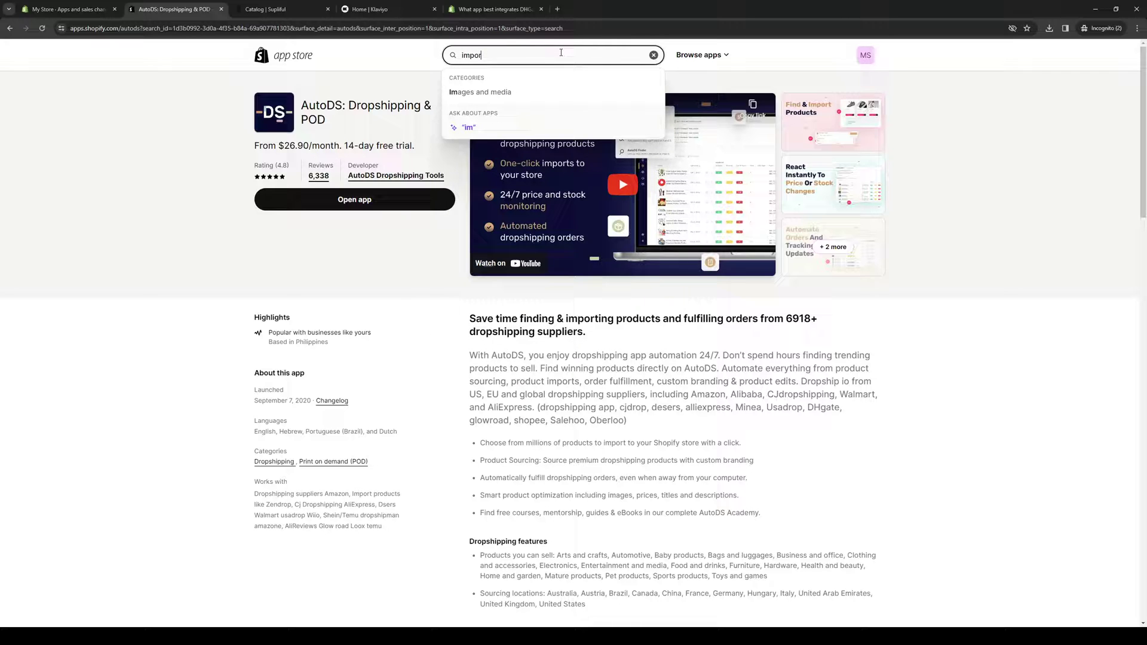
type("tify")
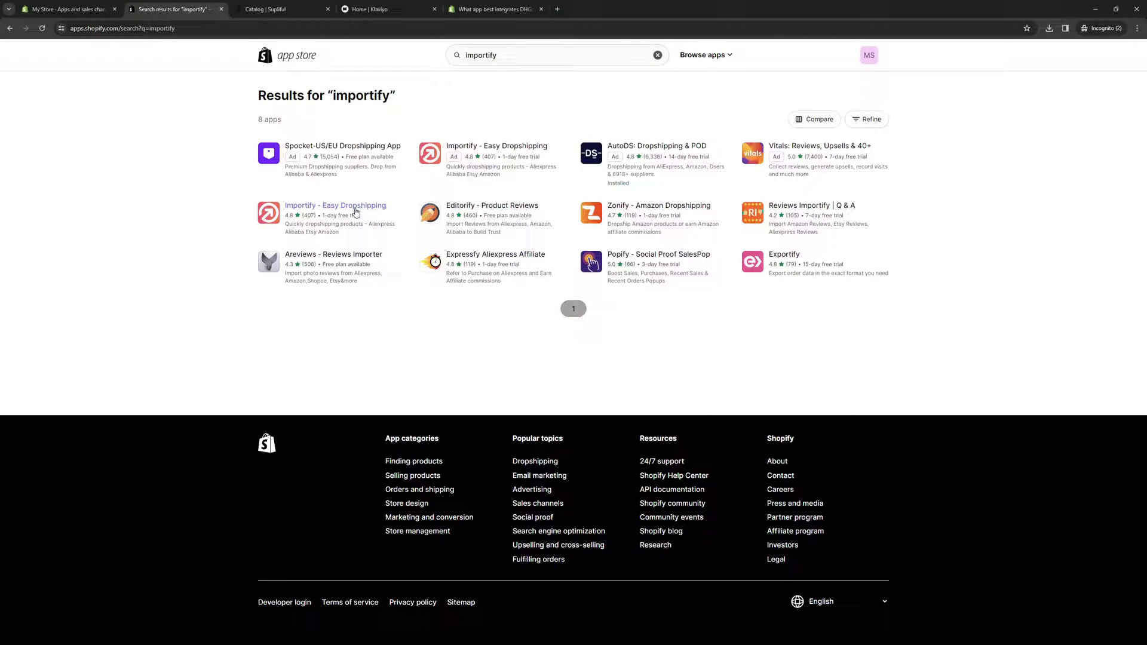
left_click(355, 212)
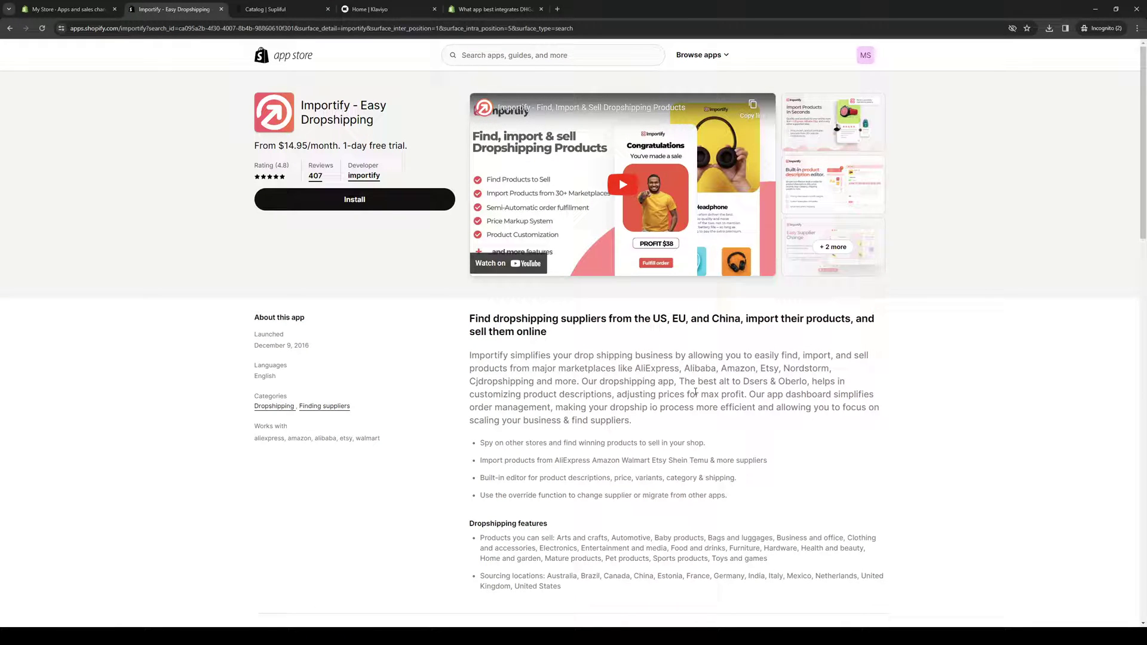
scroll(786, 402, "down", 2)
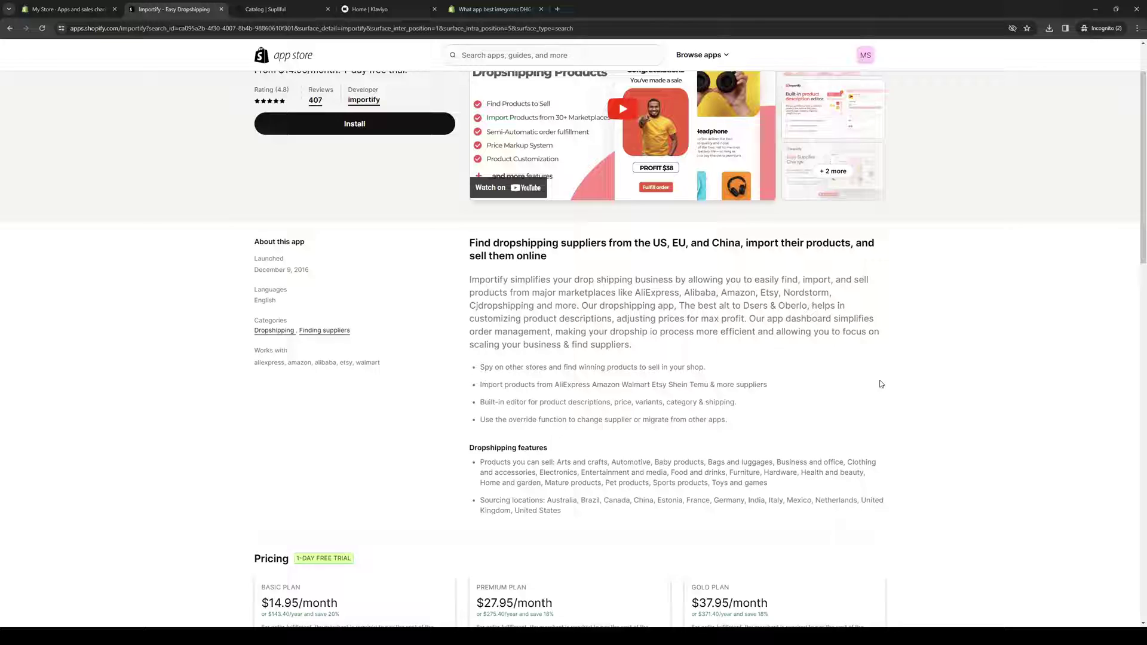
scroll(771, 213, "up", 2)
Search the App Store for 'aliexpress' using the suggestion after typing 'aliex'.
left_click(507, 49)
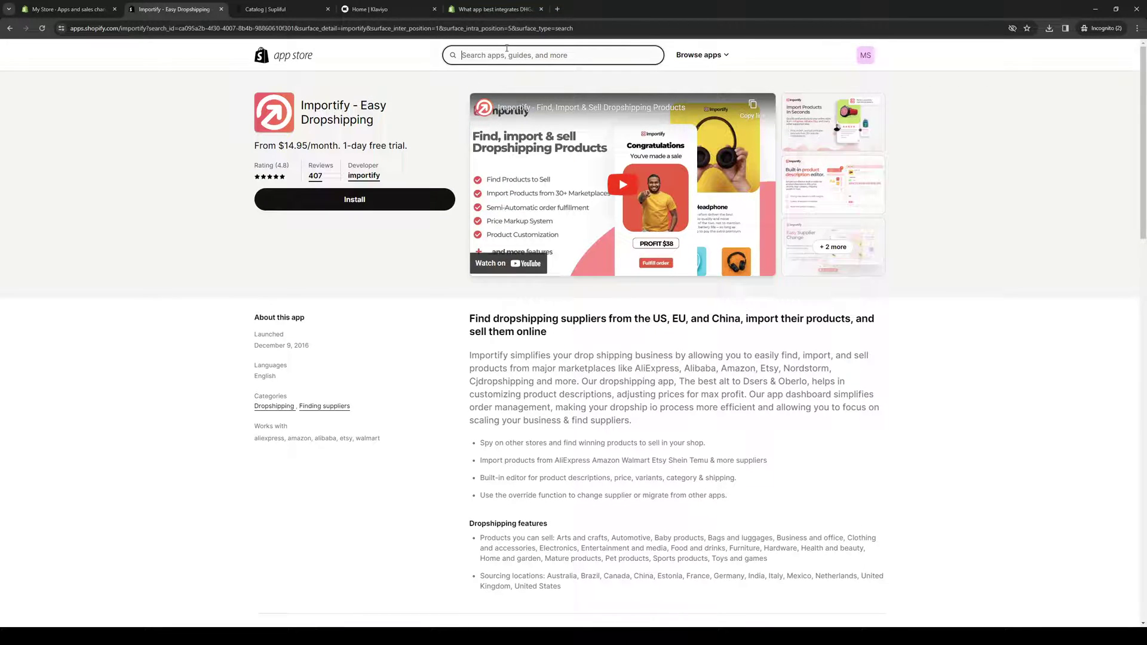
type("aliex")
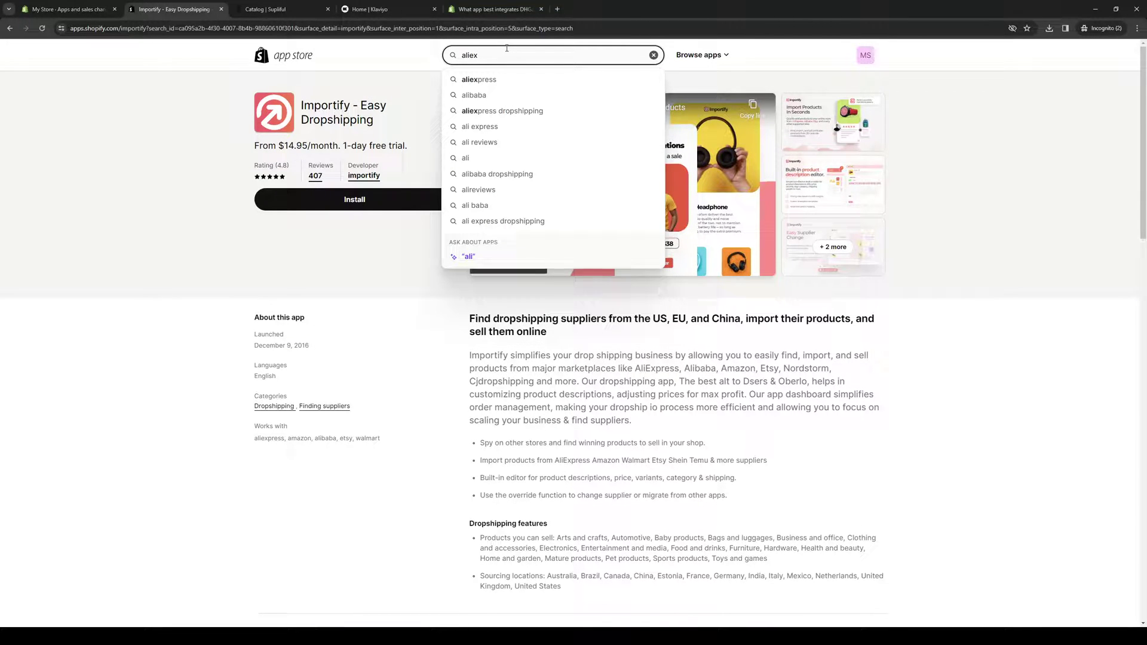
left_click(543, 78)
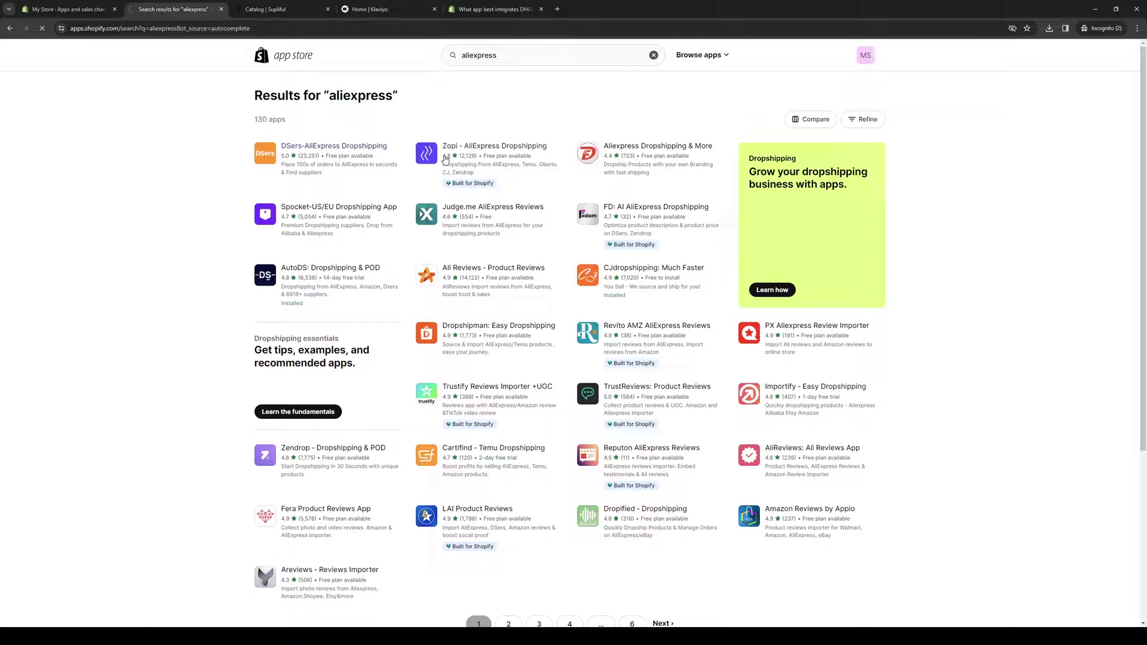
Open the DSers-AliExpress Dropshipping listing and review its details.
left_click(359, 146)
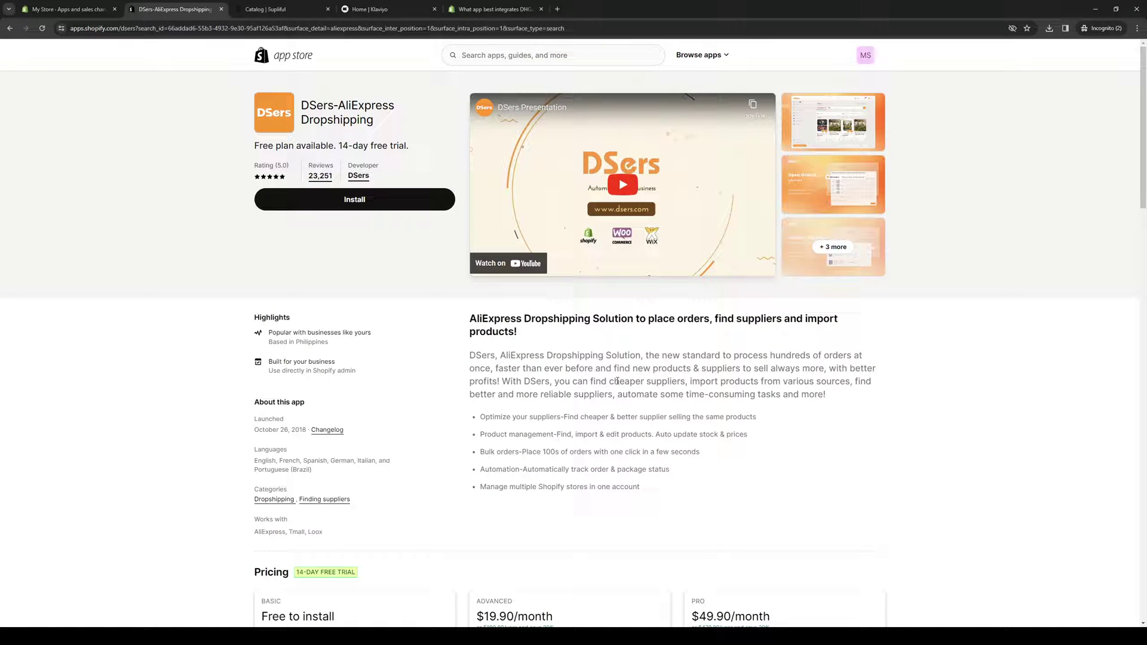
scroll(571, 358, "down", 7)
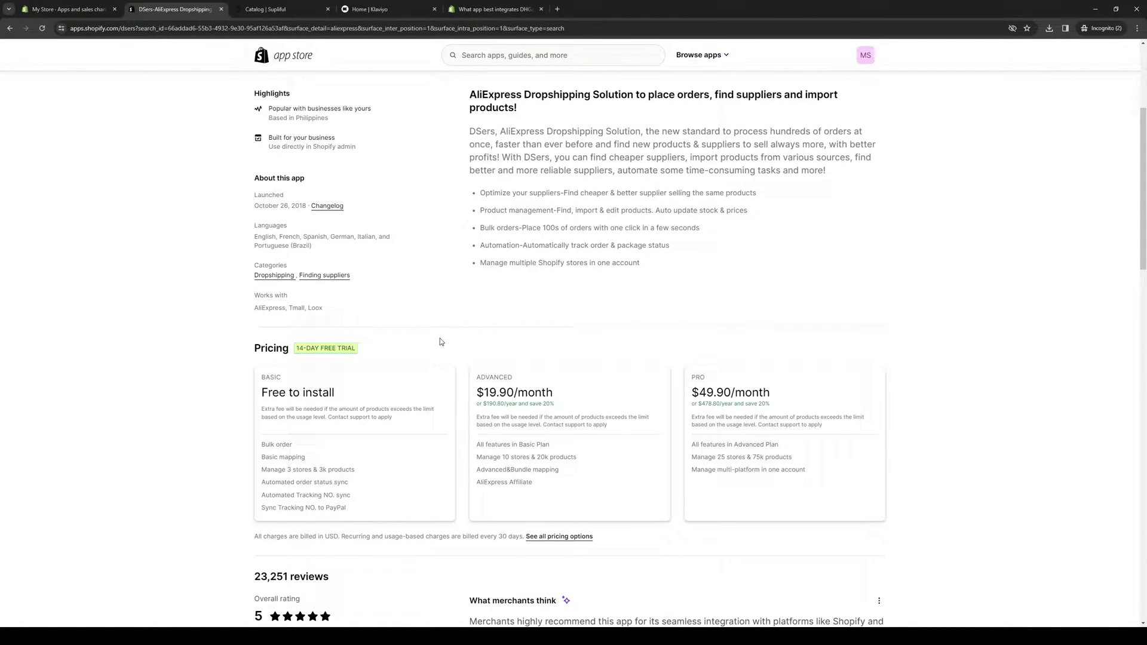
scroll(572, 358, "up", 7)
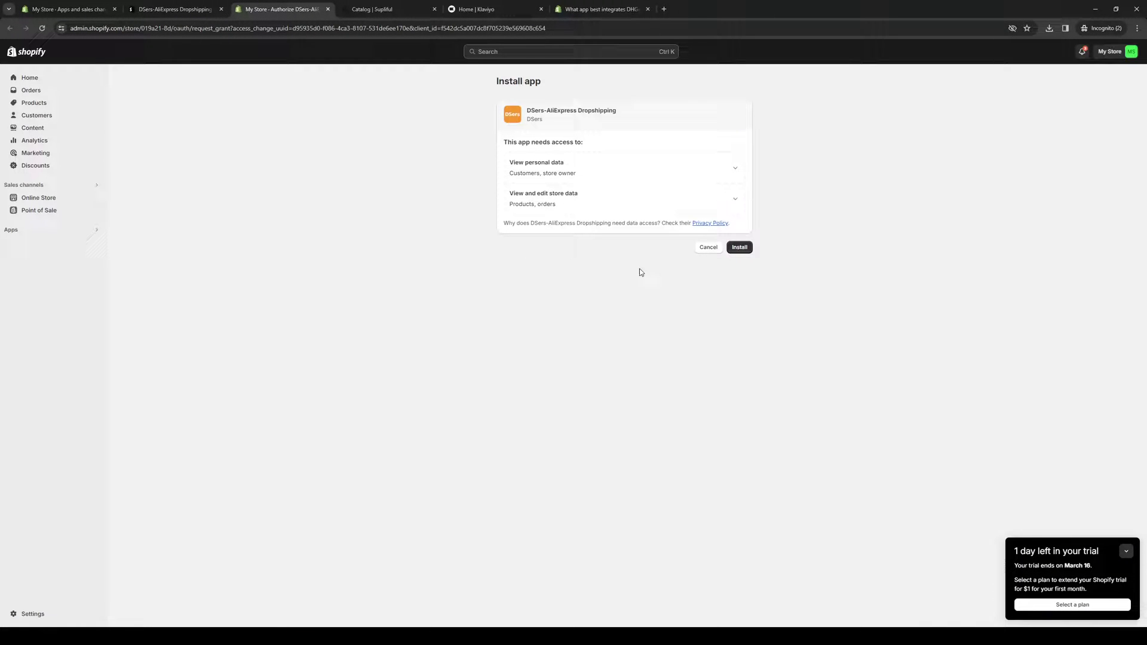
Approve installing DSers-AliExpress Dropshipping and switch to the DSers tab.
left_click(738, 248)
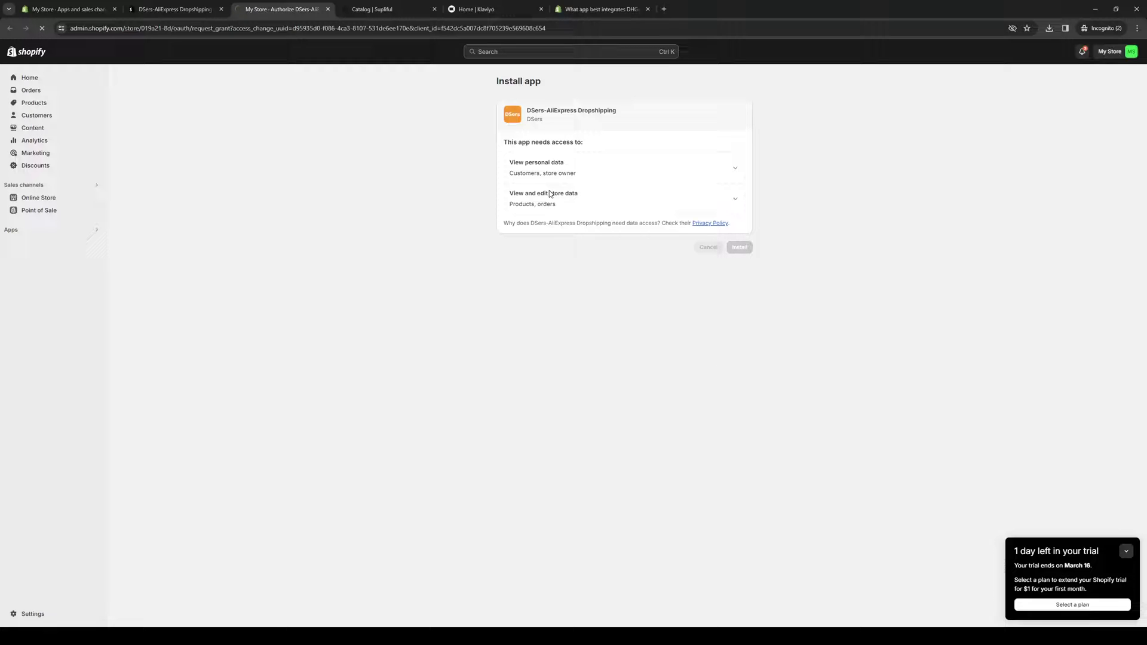
left_click(197, 8)
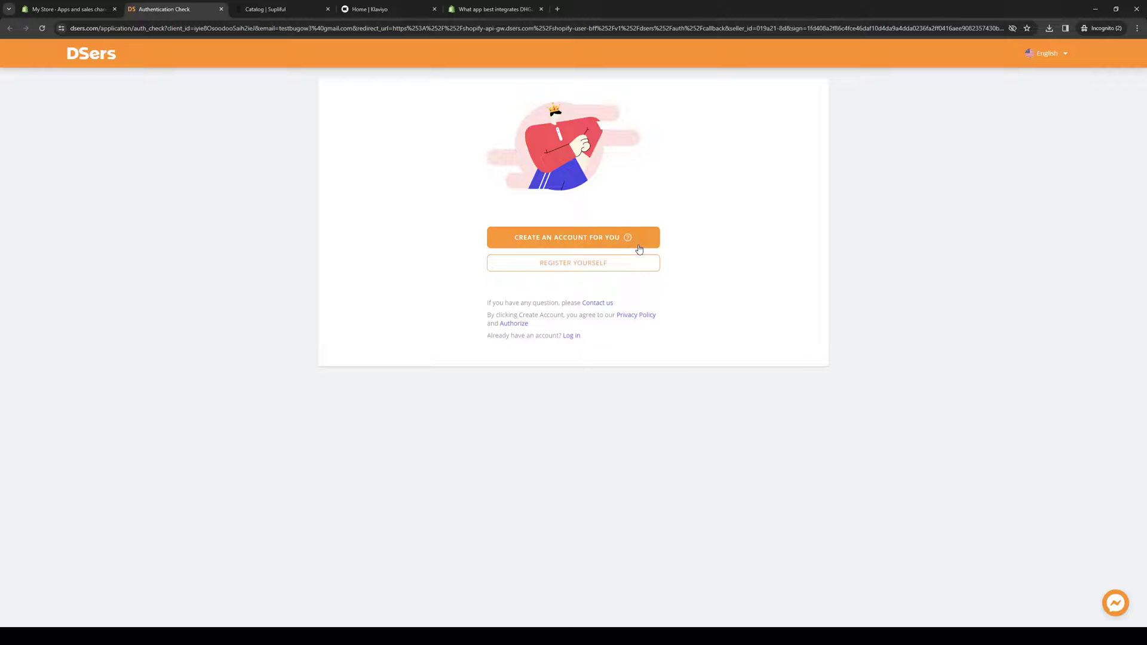
Let DSers auto-create the account, then pick the free Basic plan.
left_click(559, 242)
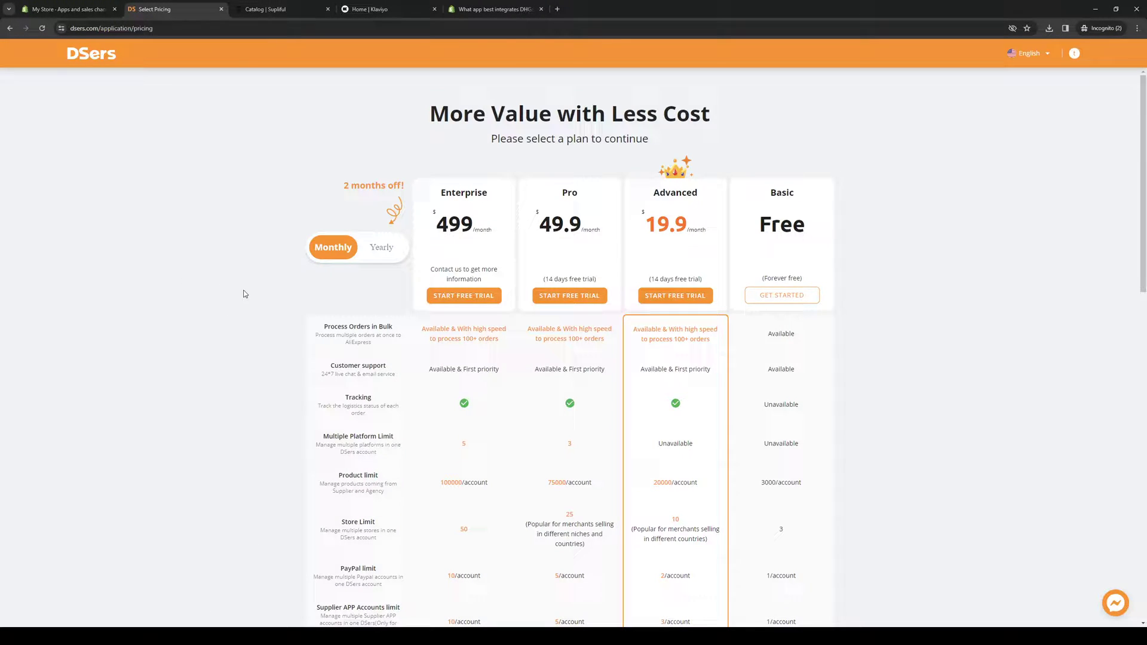
scroll(584, 335, "down", 4)
scroll(770, 324, "up", 4)
left_click(783, 295)
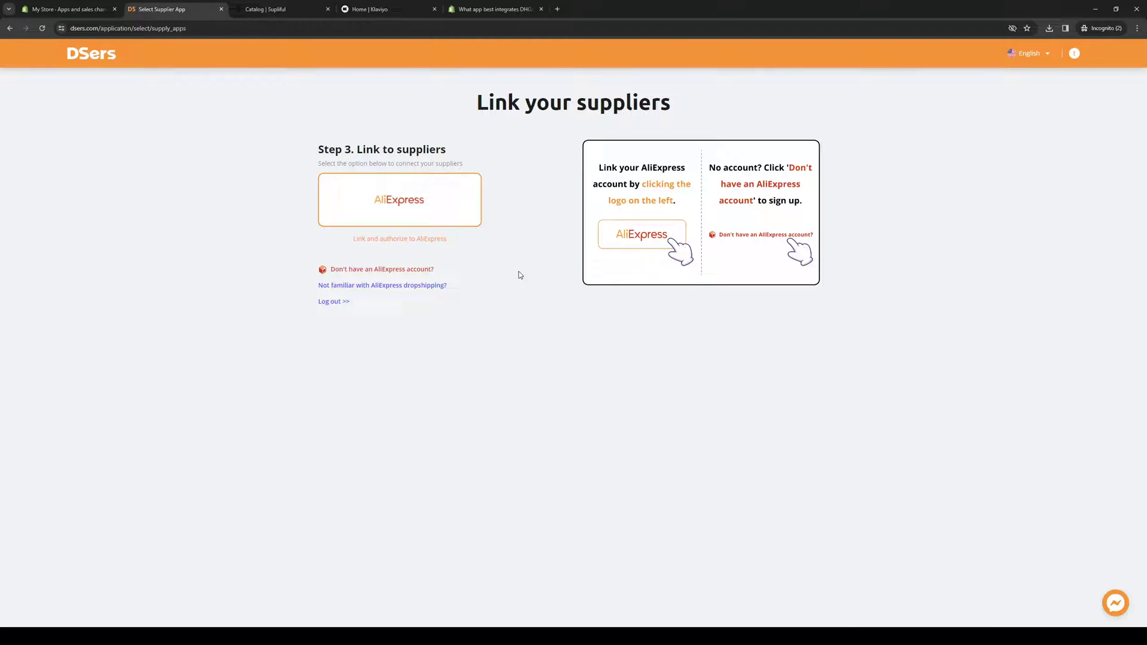
Open the AliExpress link-and-authorize dialog twice, dismissing it each time.
left_click(439, 210)
left_click(686, 250)
left_click(399, 240)
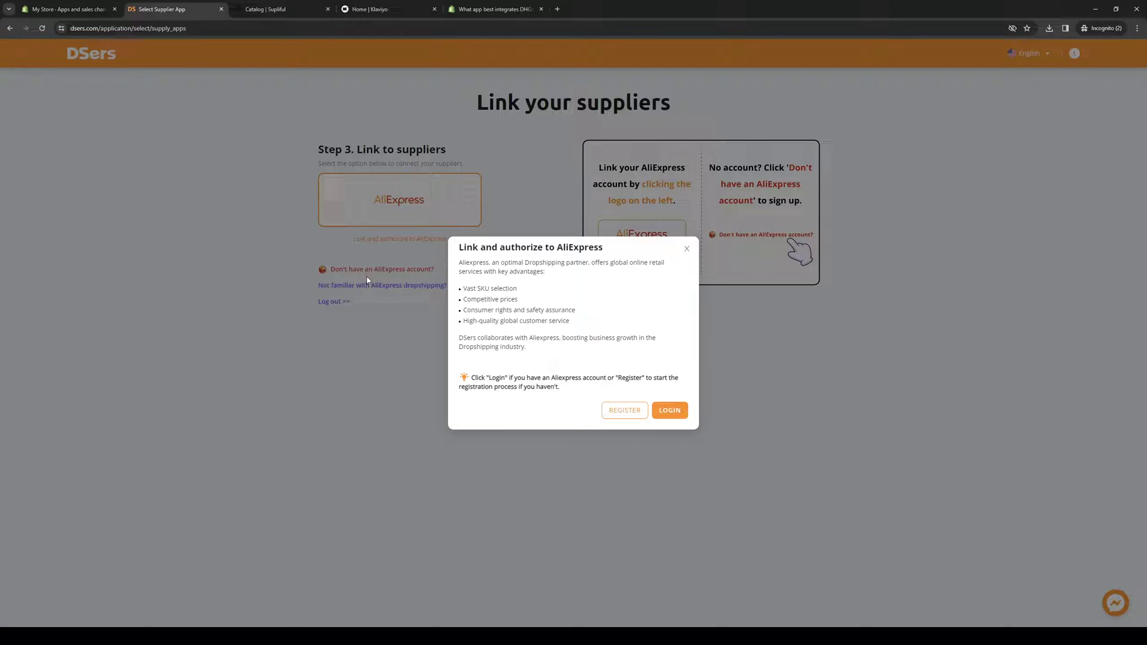
left_click(684, 248)
Close the DSers tab, return to Apps and sales channels, and close Settings.
left_click(221, 9)
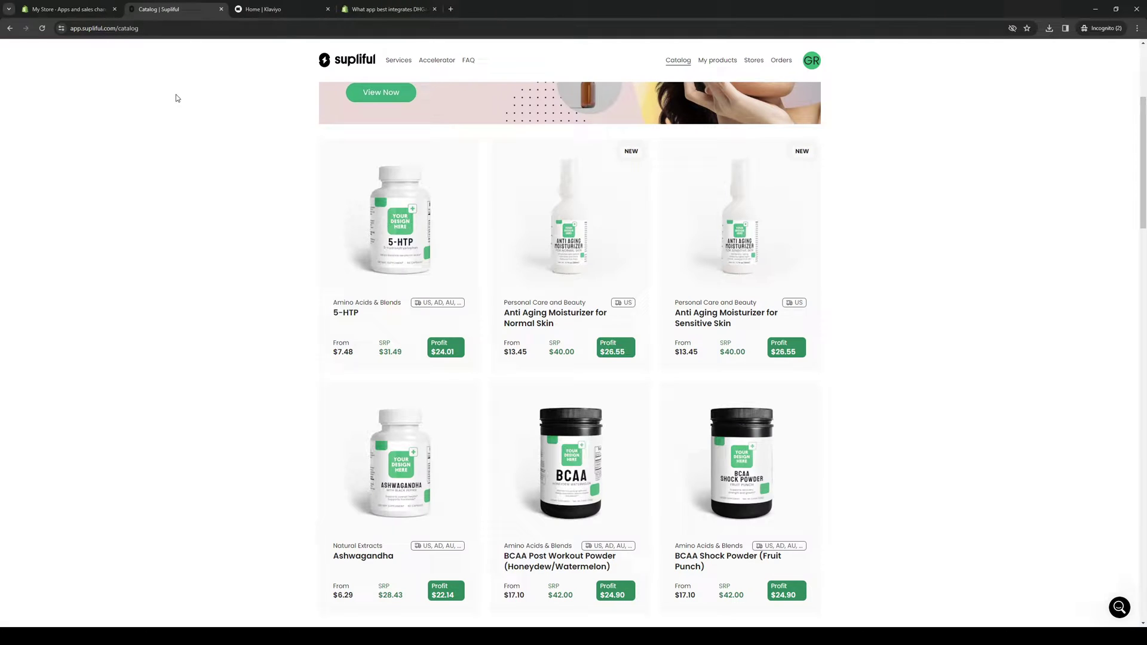
left_click(68, 9)
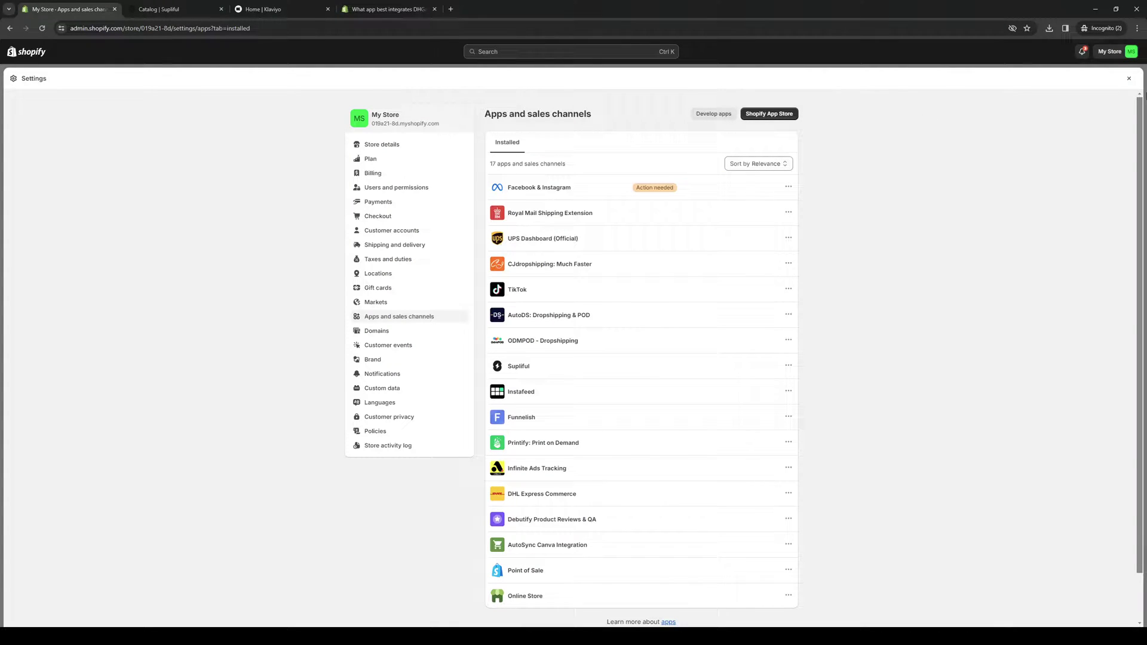
left_click(1129, 78)
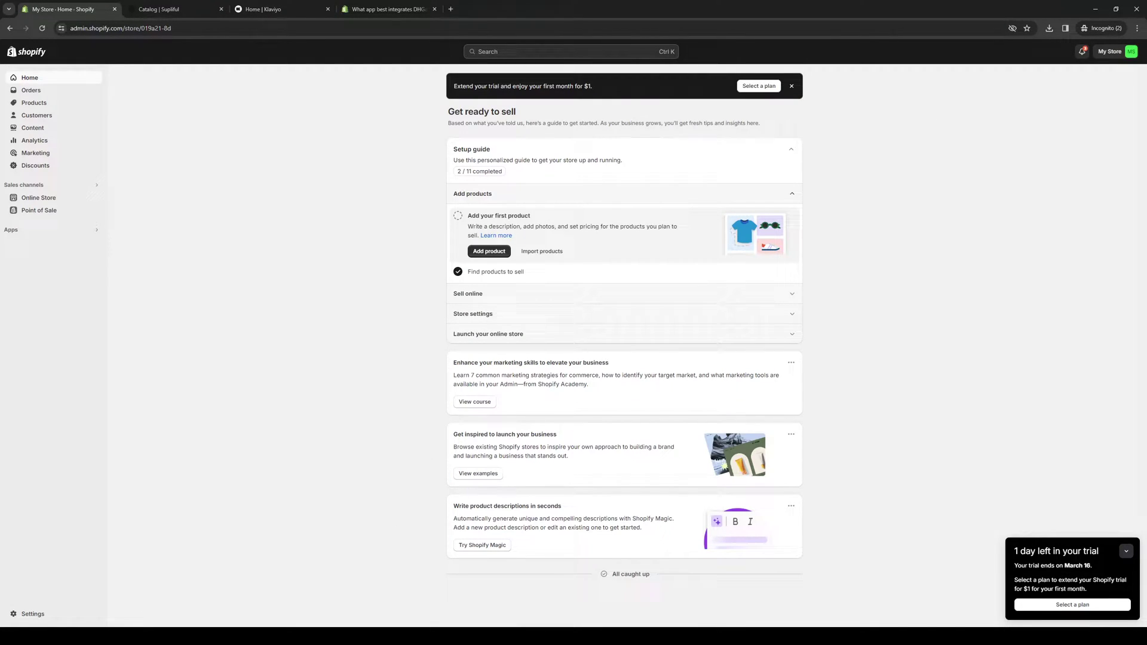